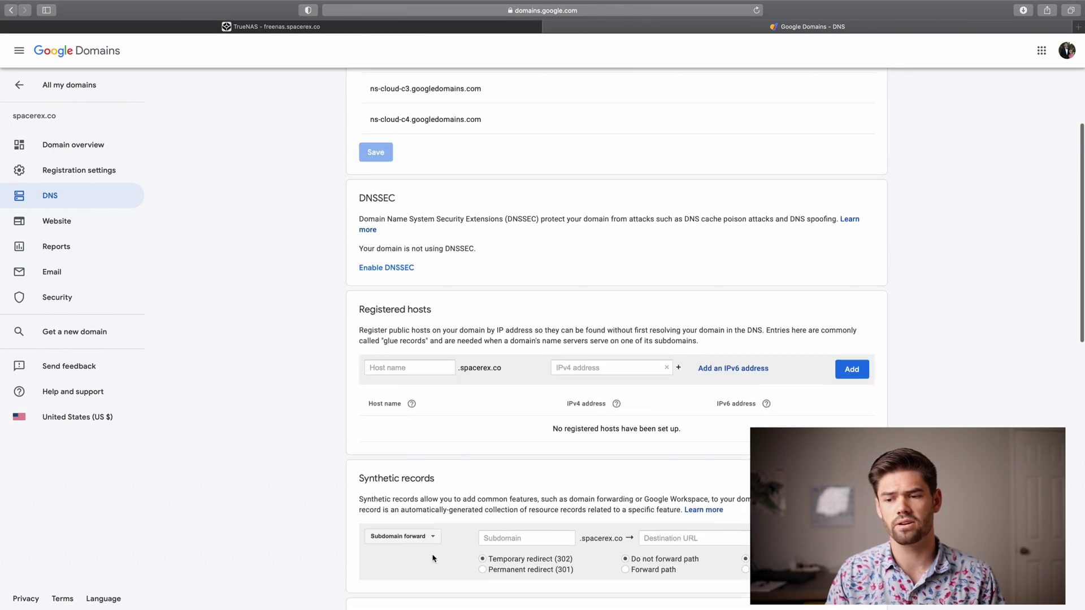
- Add a Dynamic DNS synthetic record for the subdomain truenas under spacerex.co
left_click(431, 538)
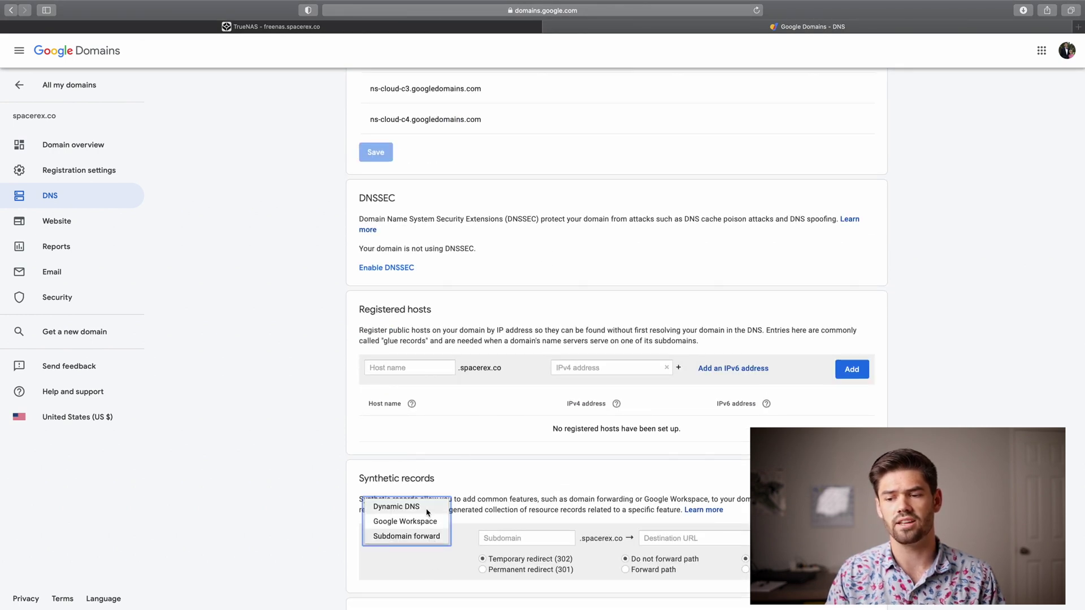
left_click(428, 513)
left_click(525, 540)
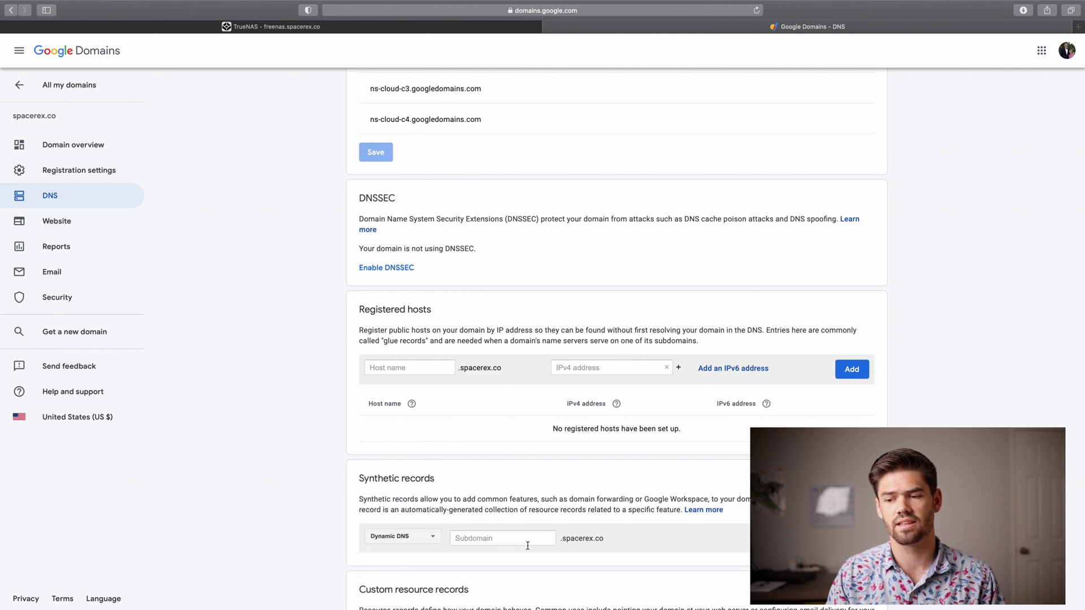
type("truenas")
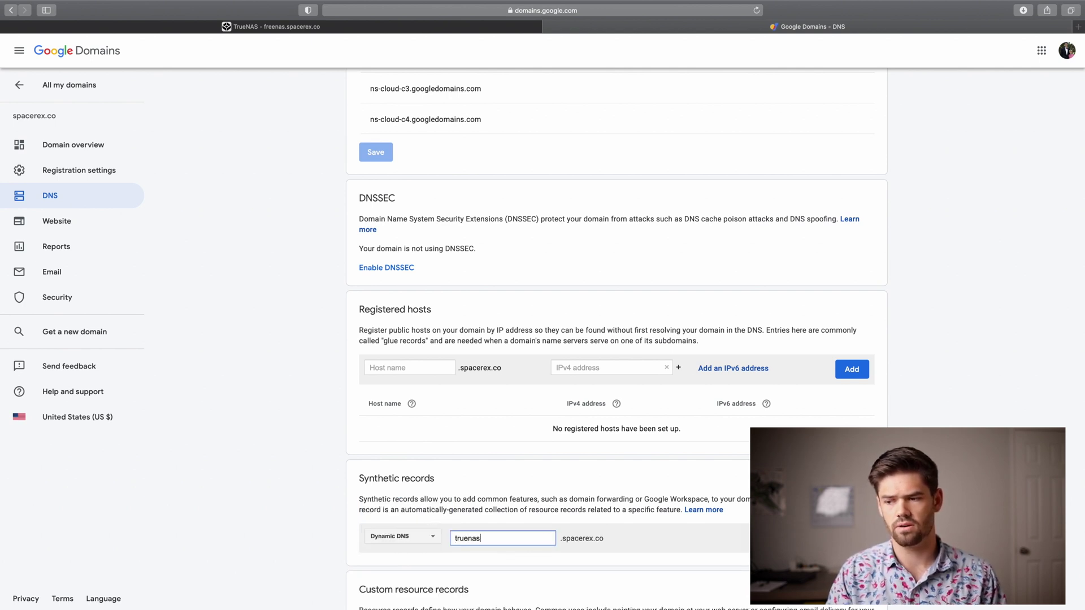
key("Tab")
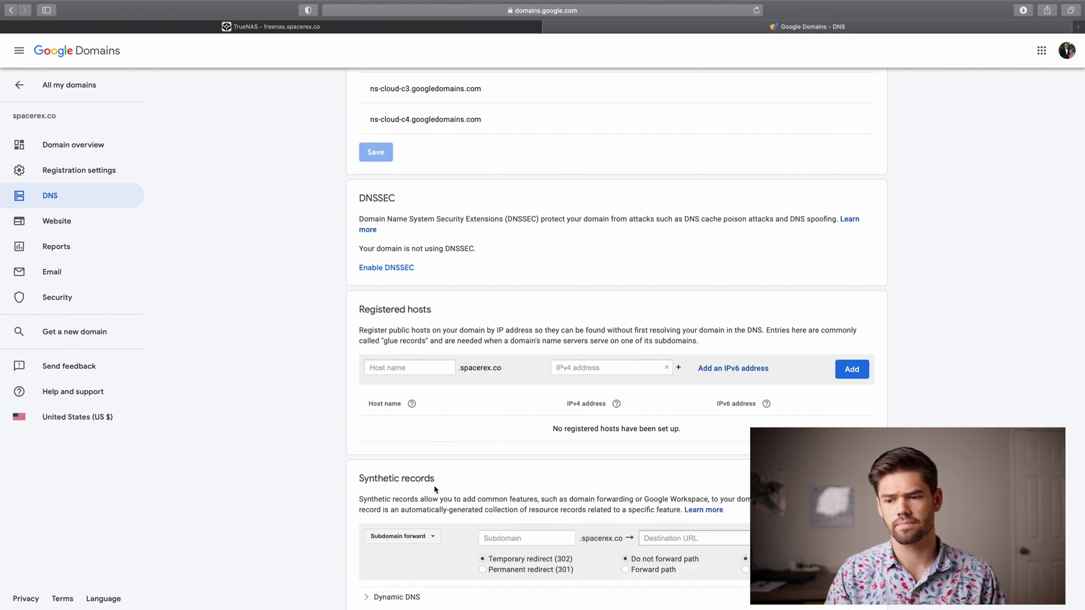
key("Return")
- Expand the Dynamic DNS record for truenas.spacerex.co and review its details
scroll(432, 491, "down", 2)
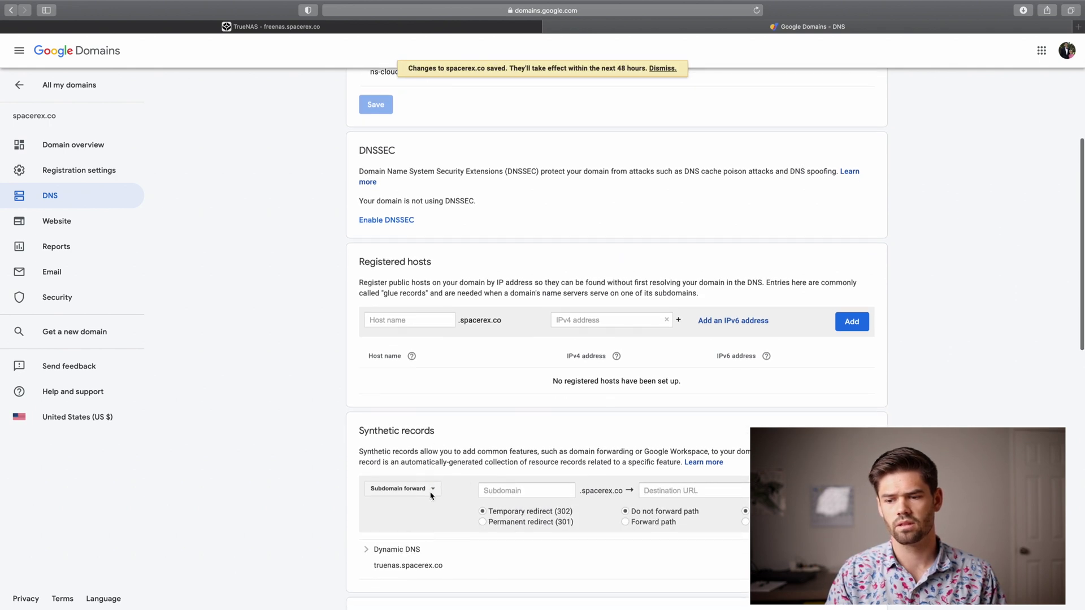
left_click(366, 550)
scroll(370, 551, "down", 2)
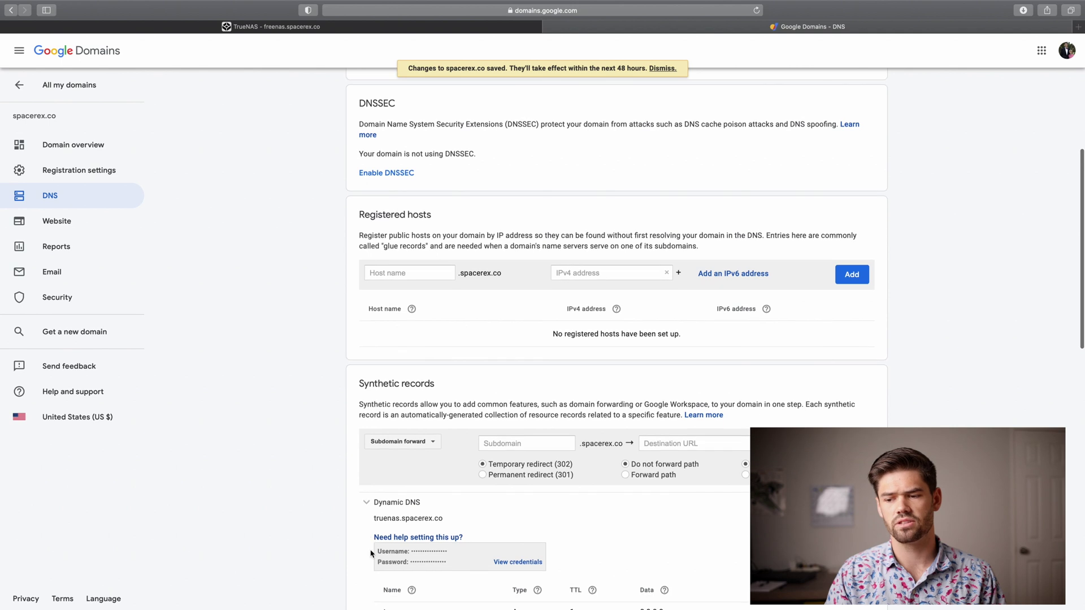
scroll(678, 585, "down", 1)
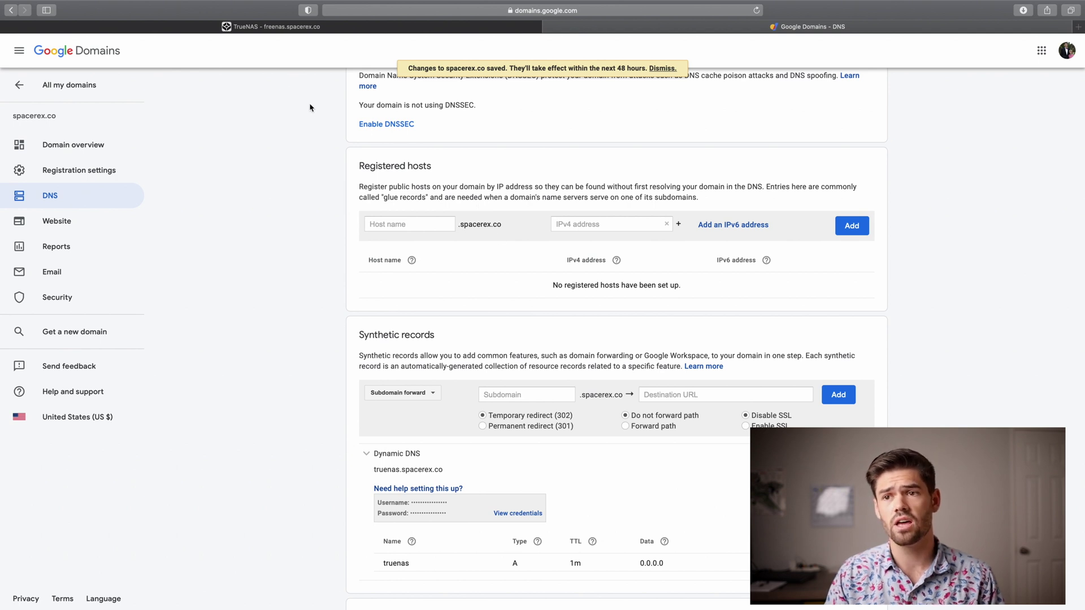
- Switch to TrueNAS and open the Dynamic DNS service's configuration for editing
left_click(272, 28)
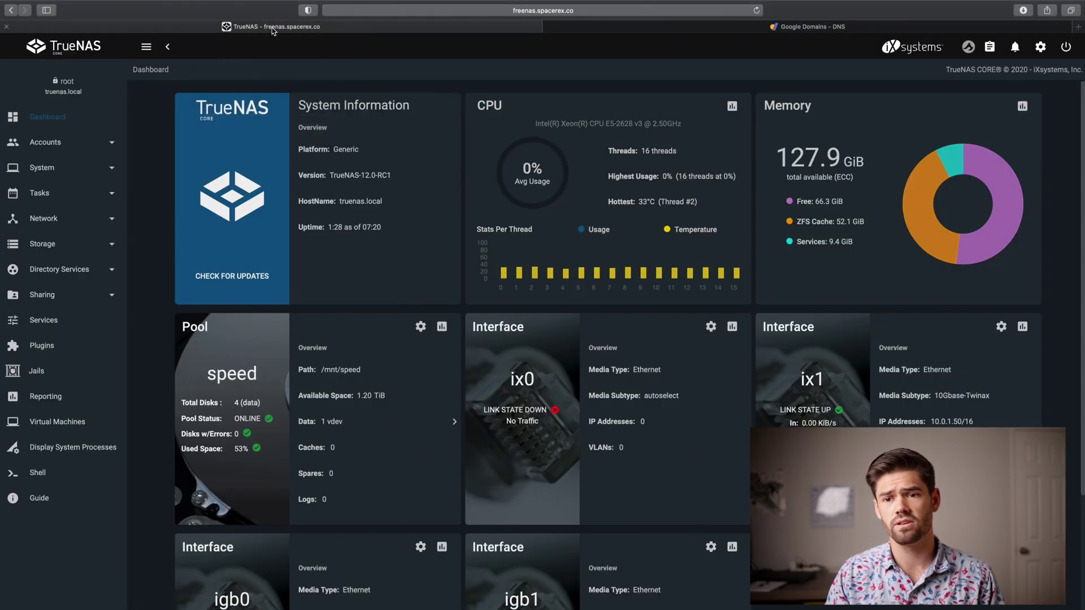
left_click(52, 323)
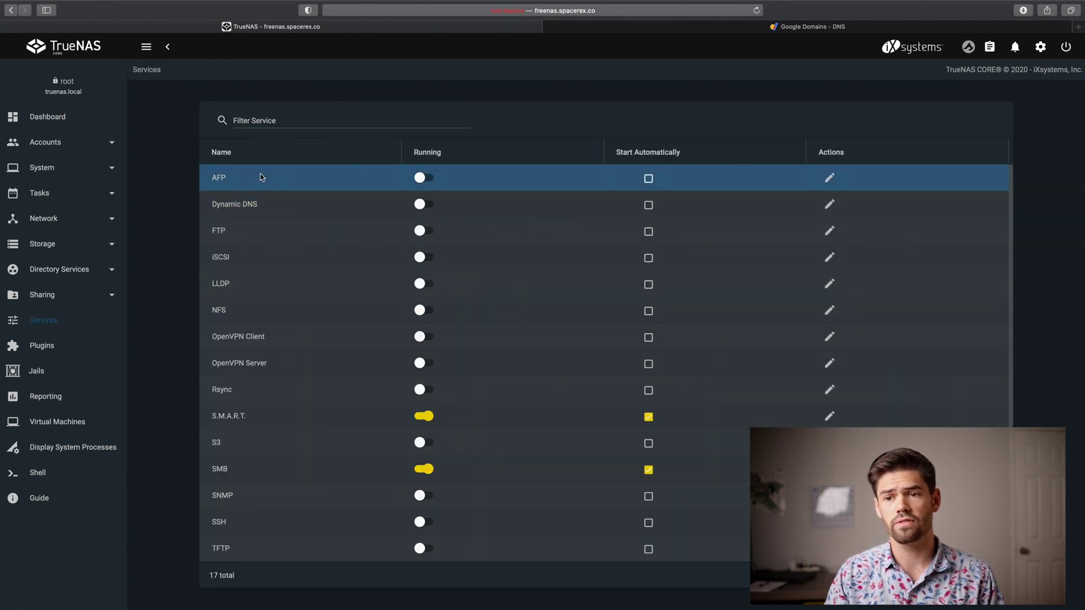
left_click_drag(212, 203, 255, 207)
left_click(281, 204)
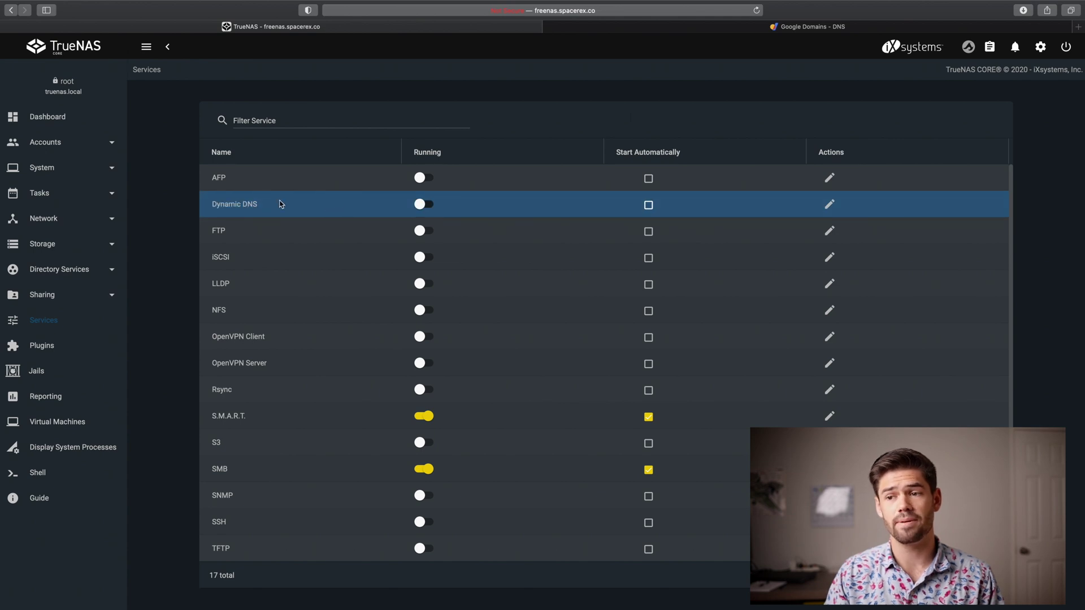
left_click(829, 205)
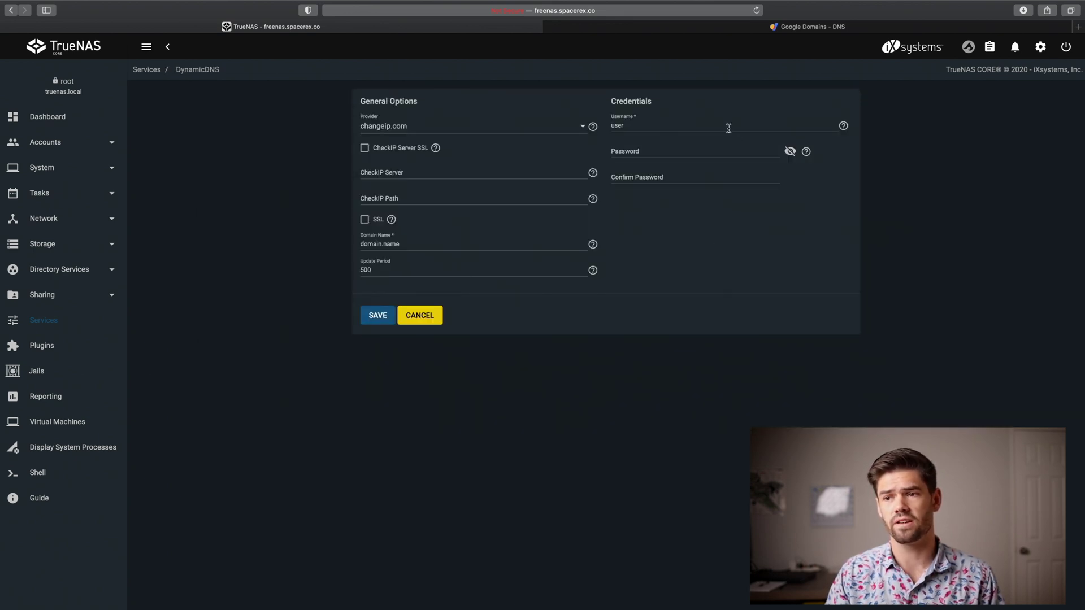
- Look through the available Dynamic DNS providers and choose domains.google.com
left_click(443, 133)
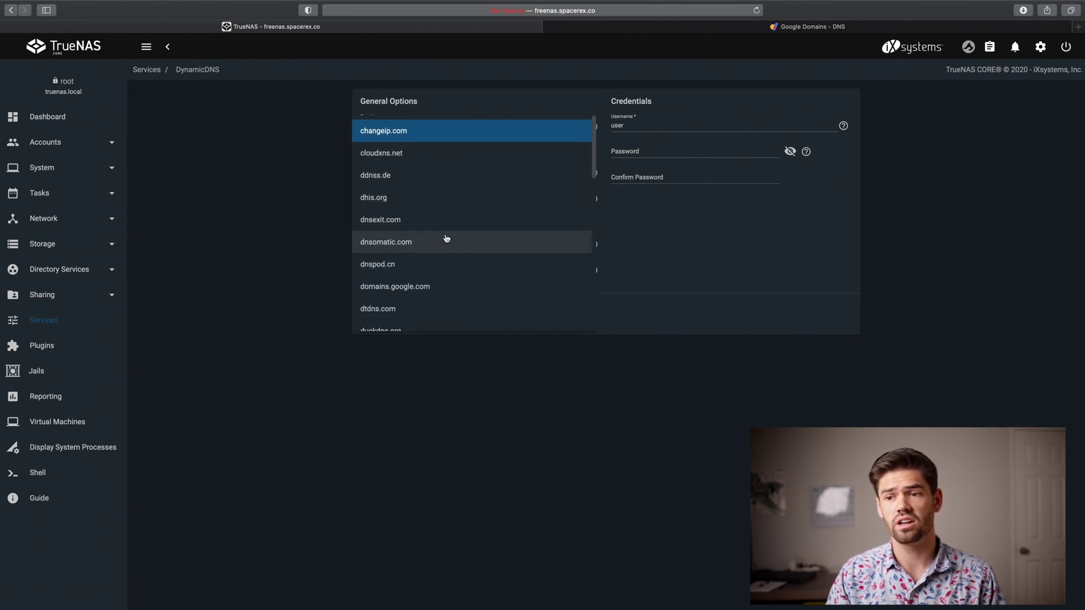
scroll(428, 236, "down", 2)
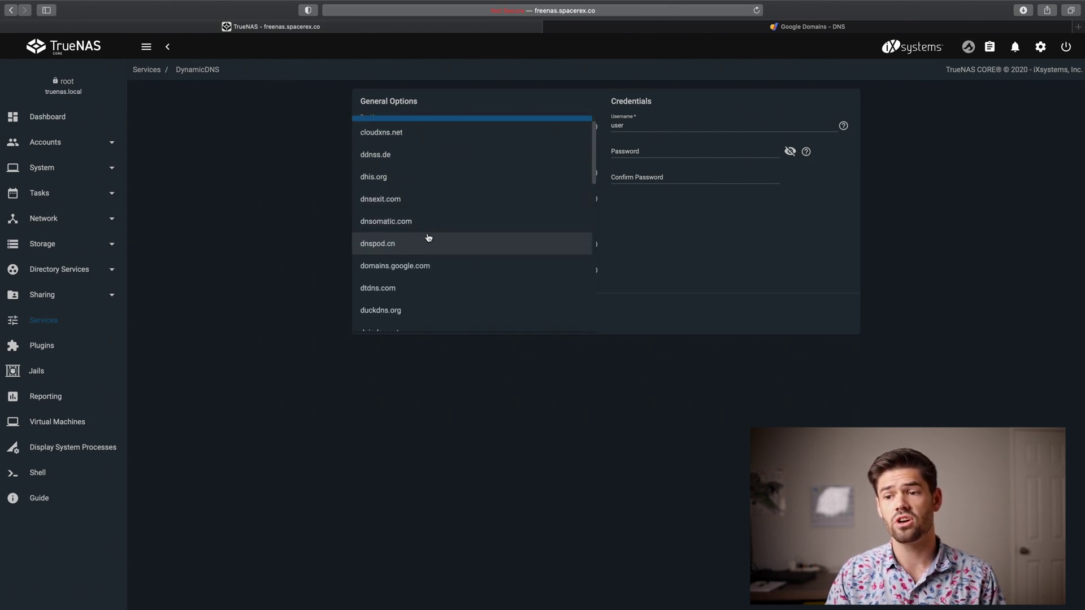
scroll(428, 237, "down", 10)
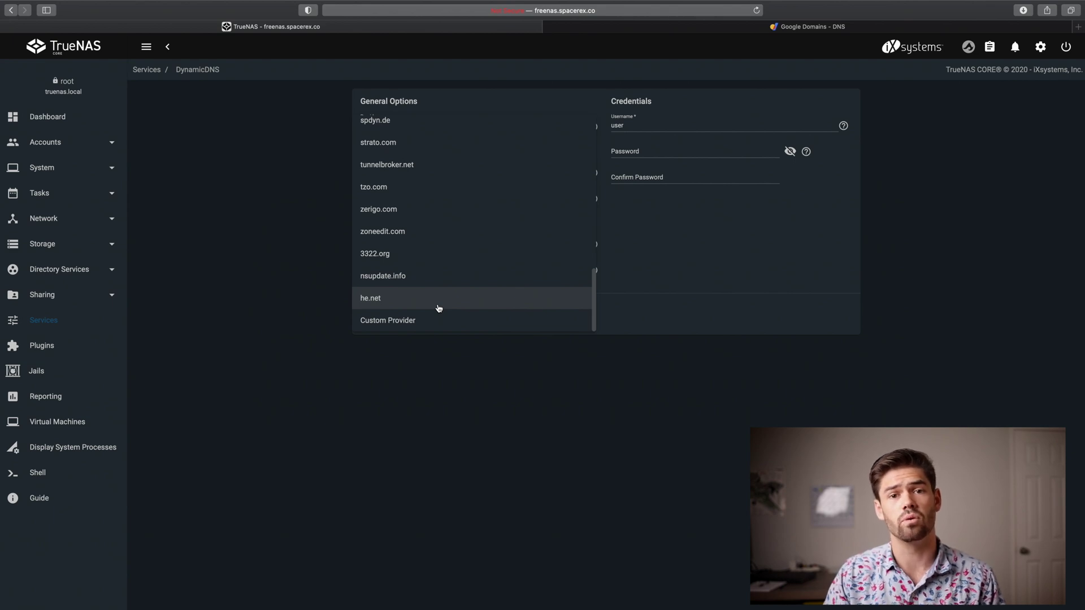
scroll(439, 308, "up", 10)
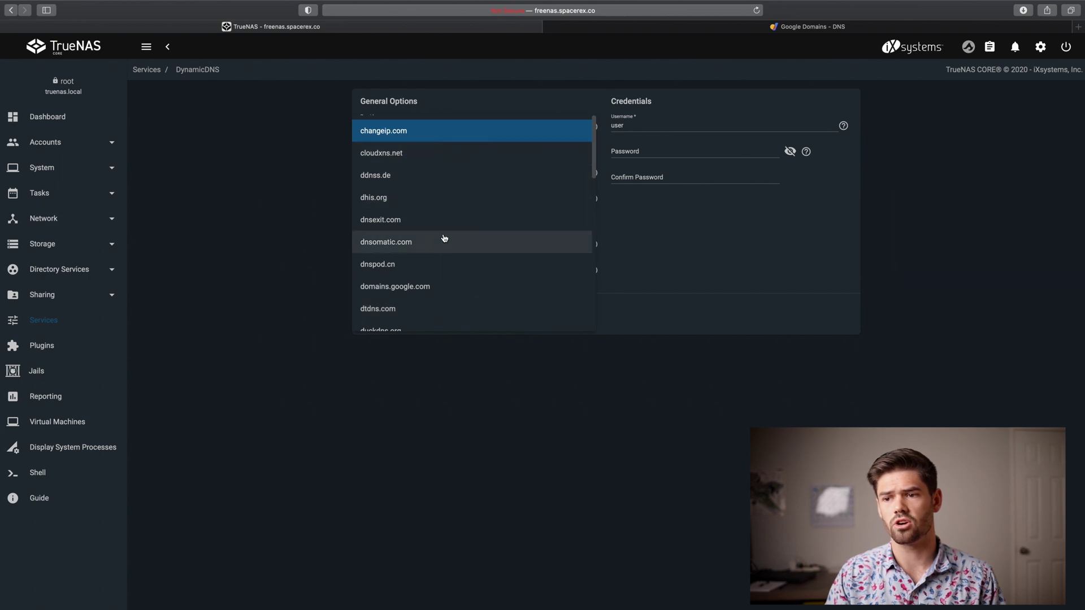
left_click(437, 298)
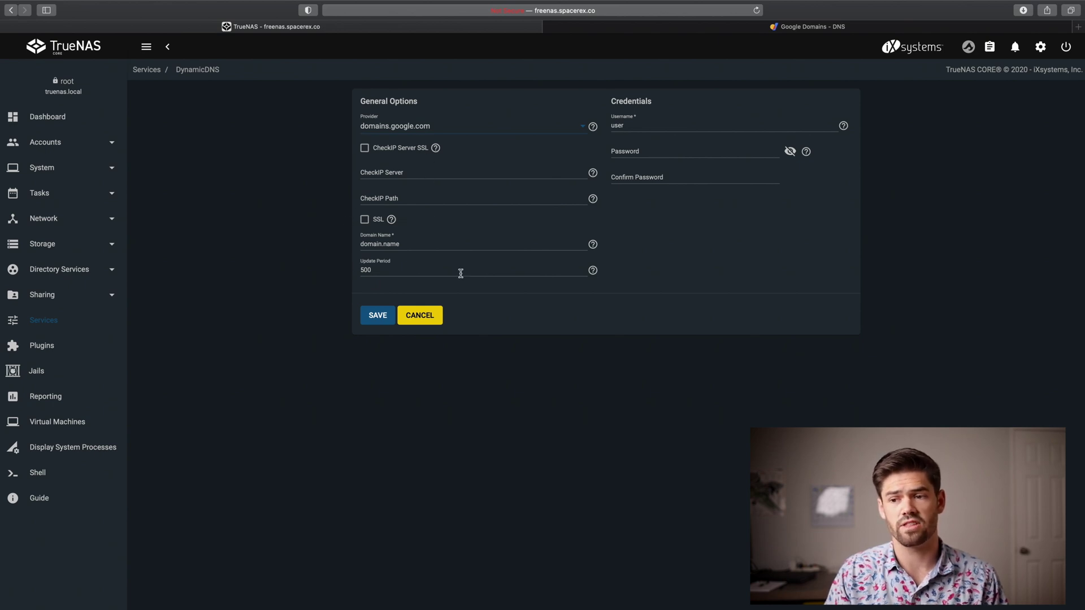
- Set the Dynamic DNS domain name to truenas.spacerex.co and enable SSL
double_click(414, 246)
type("true")
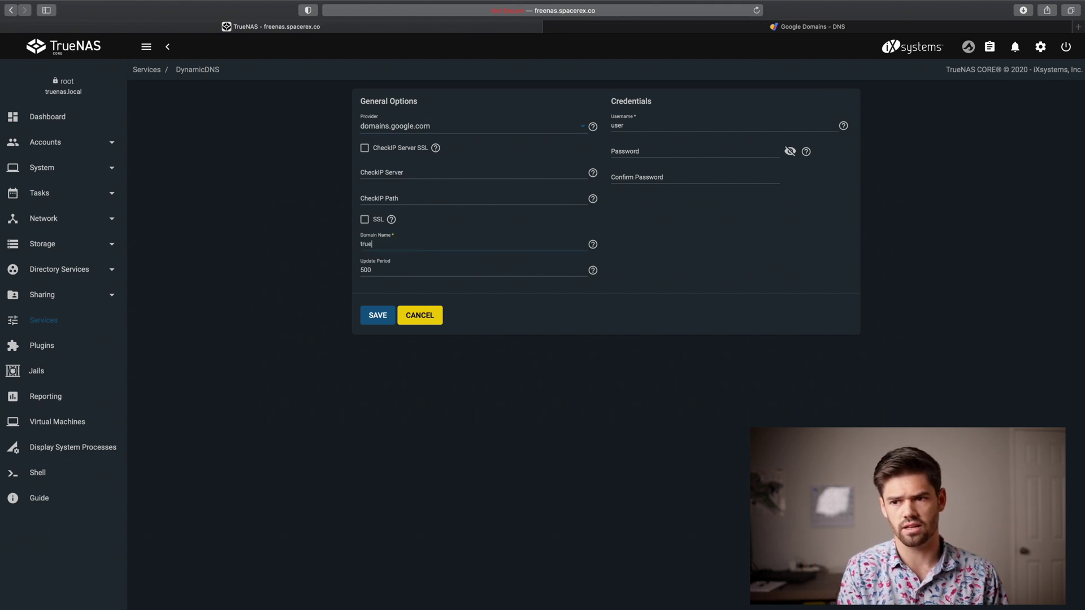
type("nas")
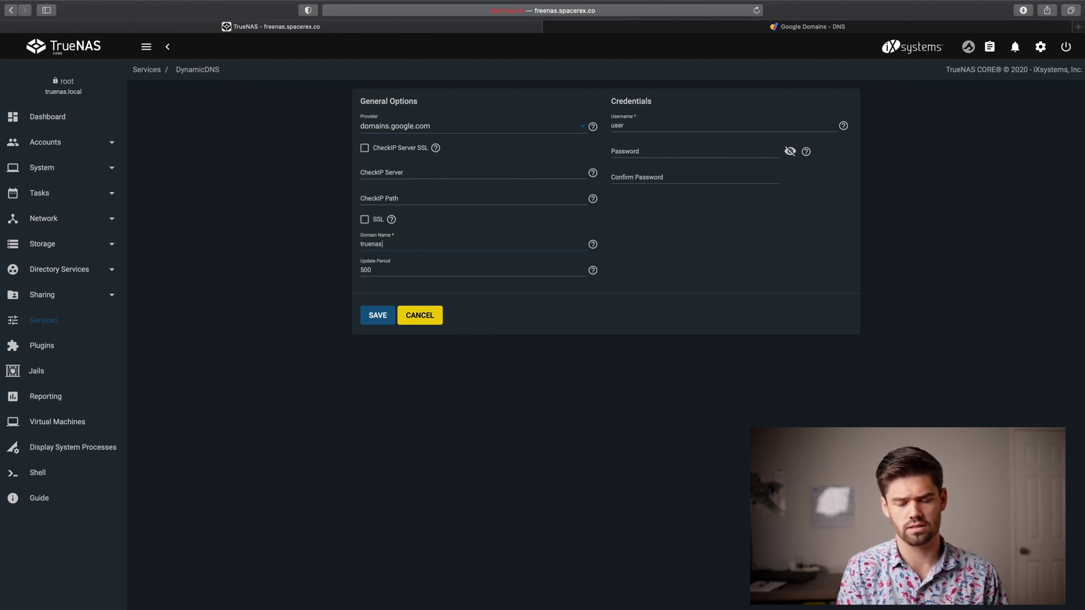
type(".spacerex.co")
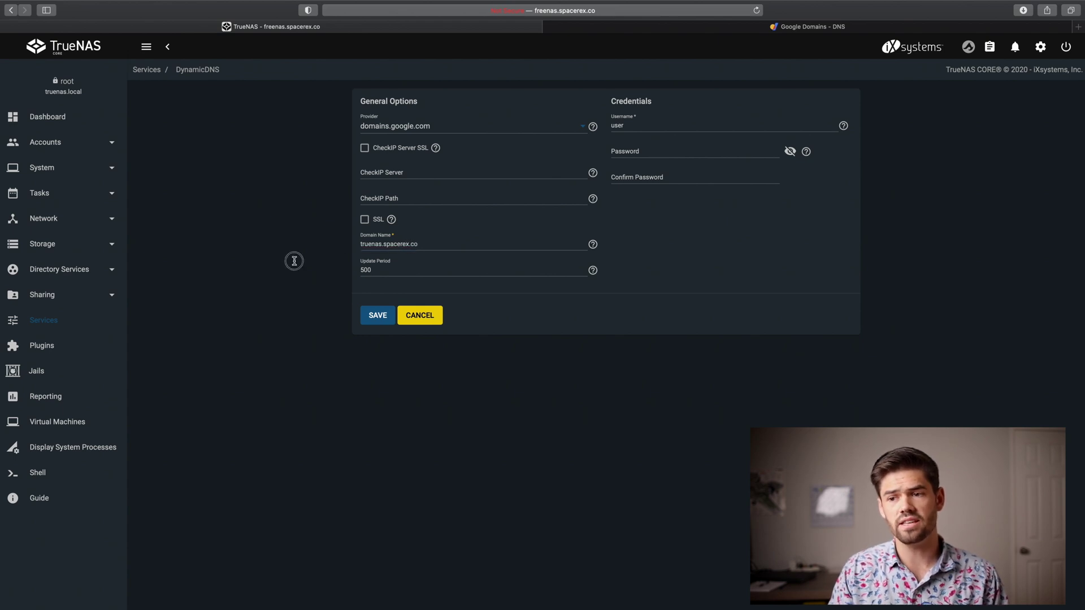
key("Tab")
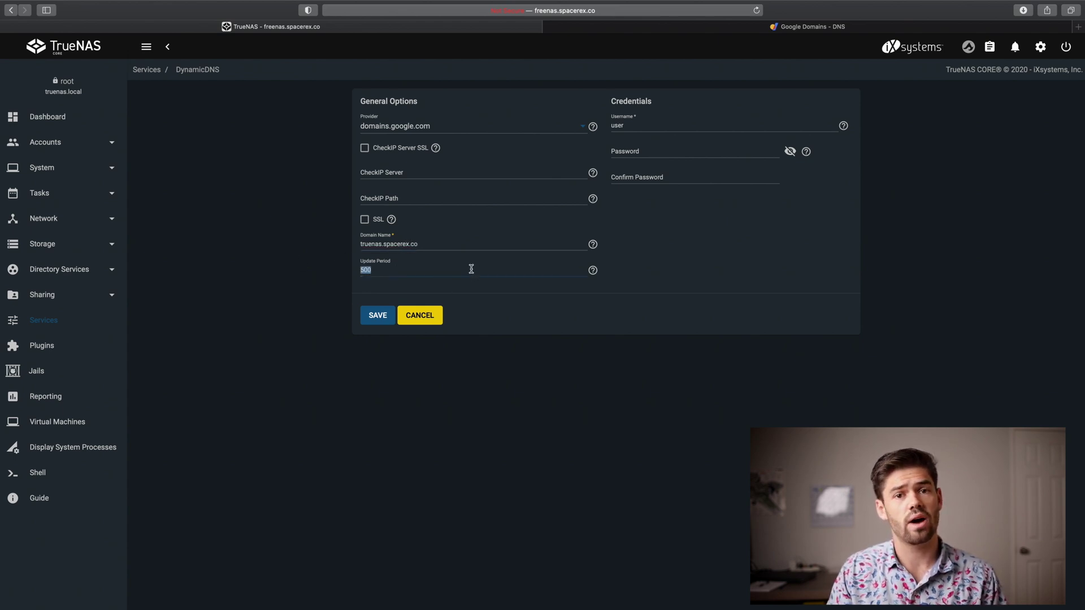
left_click(392, 271)
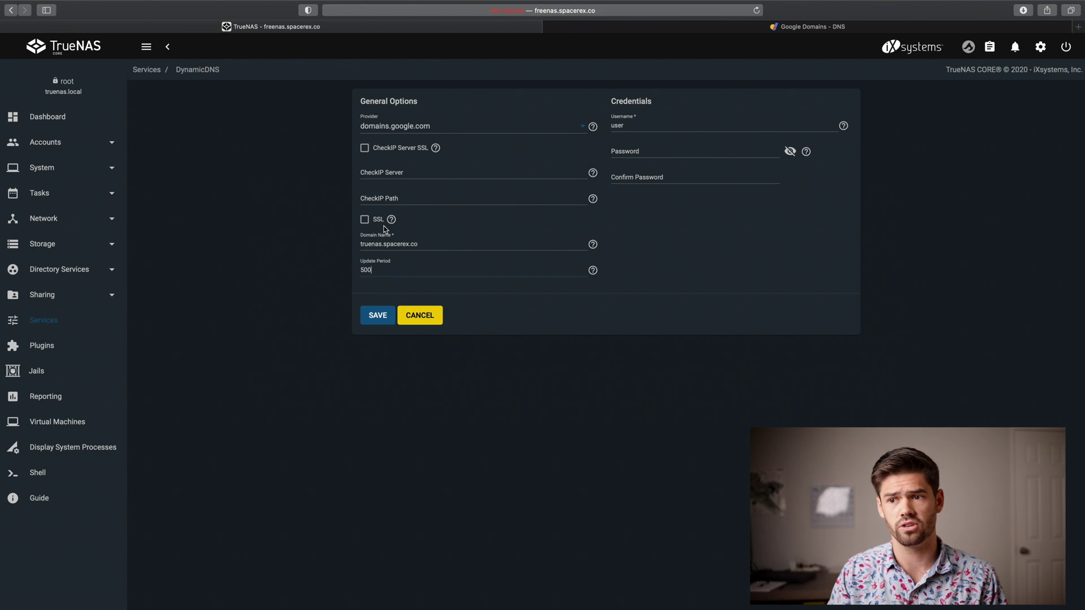
left_click(365, 221)
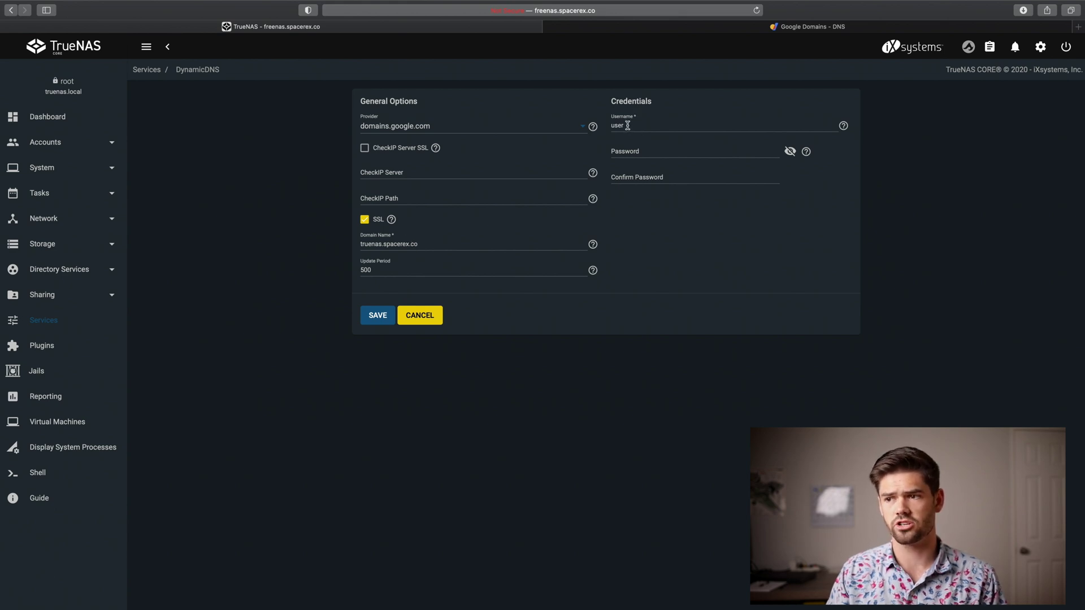
- Switch to Google Domains and reveal the credentials of the truenas Dynamic DNS record
left_click(608, 28)
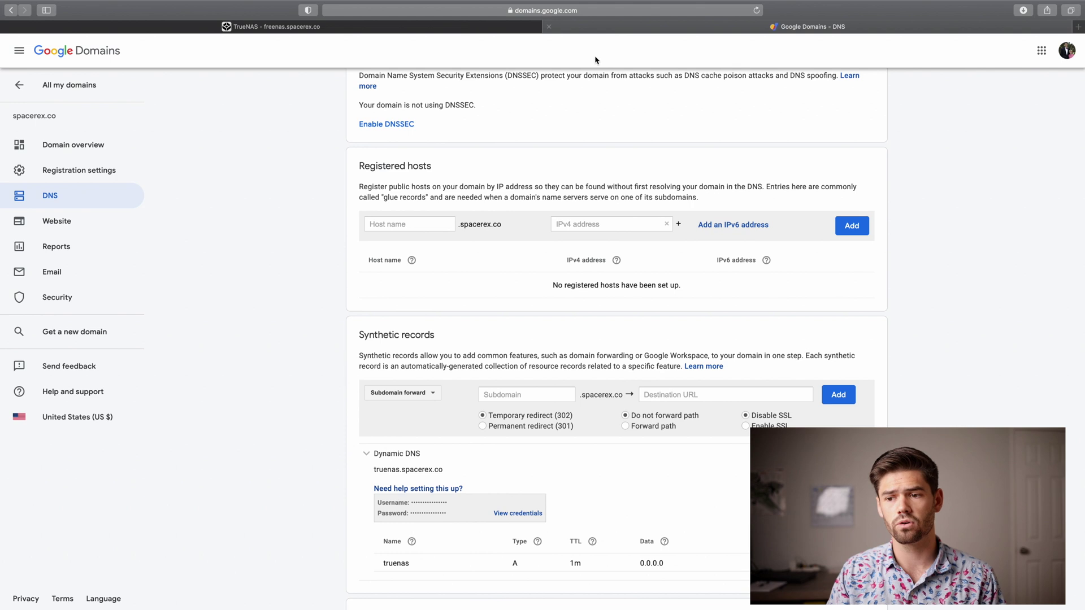
left_click(526, 515)
scroll(527, 519, "down", 1)
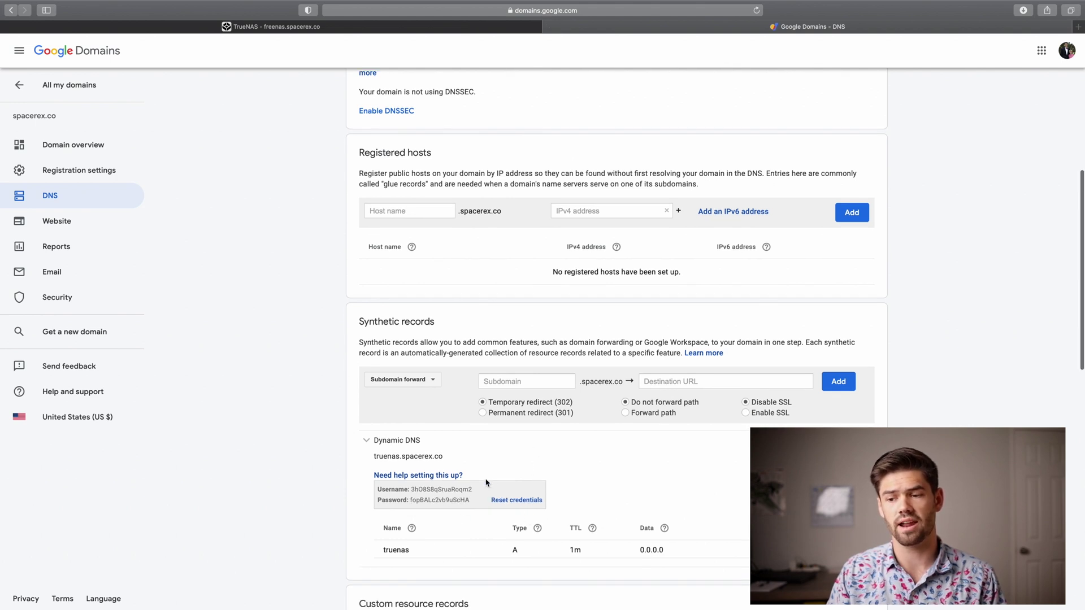
- Copy the record's generated username and paste it over the default username in the TrueNAS Dynamic DNS credentials
double_click(457, 487)
key("super+c")
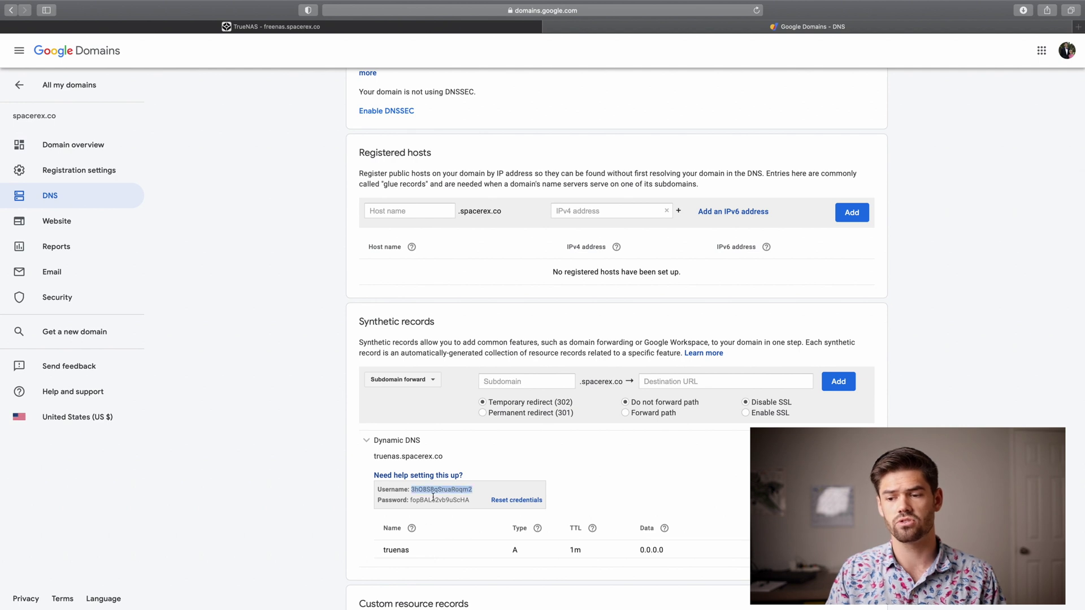
left_click(375, 28)
left_click(625, 125)
double_click(622, 125)
key("super+v")
- Copy the record's generated password from Google Domains into the TrueNAS Password and Confirm Password fields, and save the Dynamic DNS settings
left_click(623, 29)
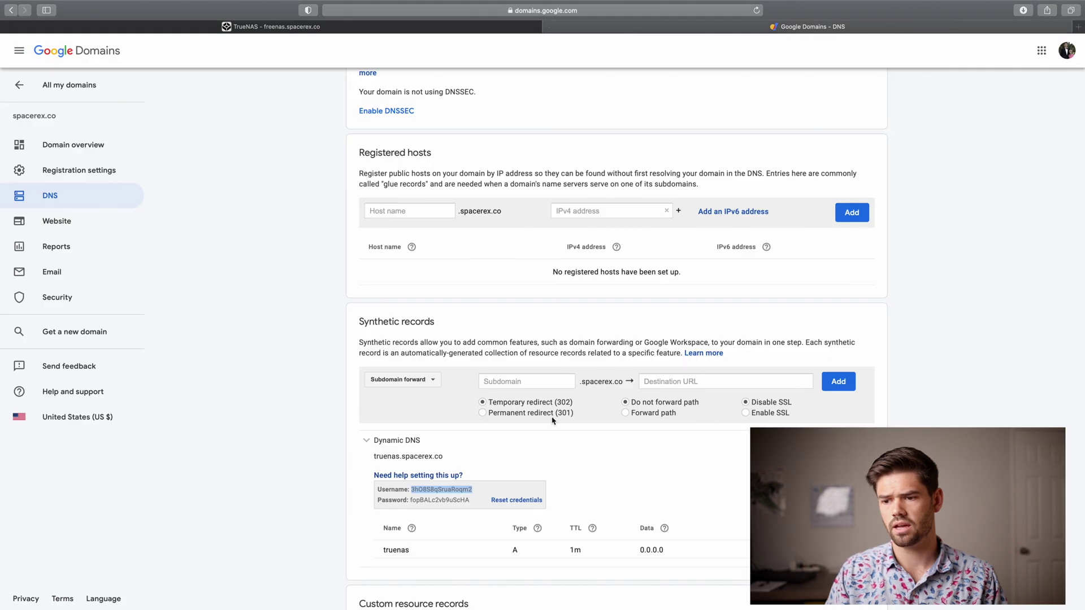
double_click(437, 499)
left_click(627, 160)
key("super+v")
left_click(628, 179)
key("super+v")
left_click(384, 325)
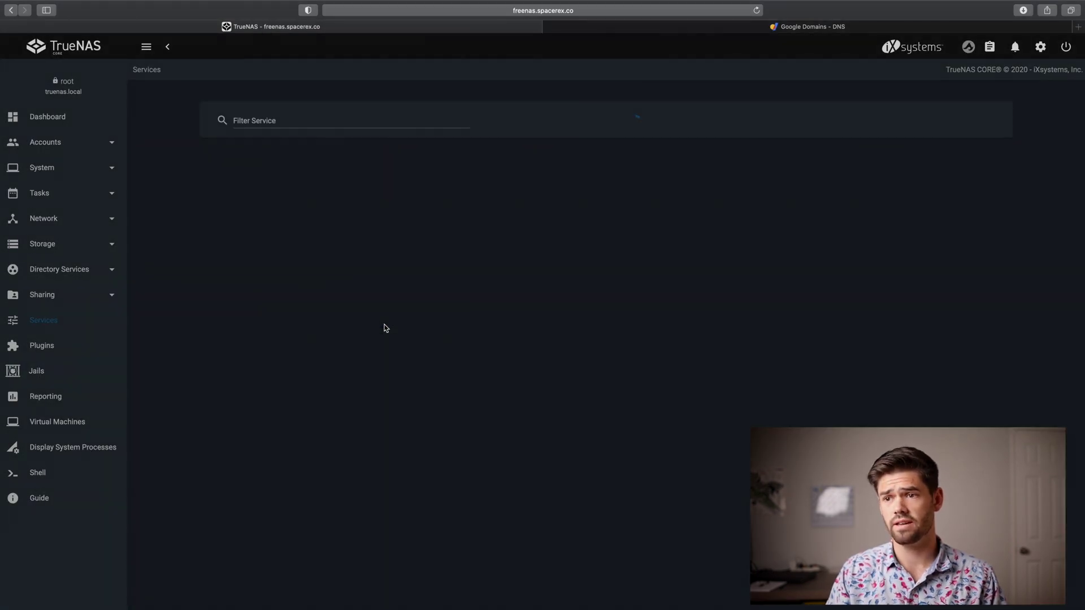
- Set the Dynamic DNS service to start automatically and turn it on
left_click(552, 100)
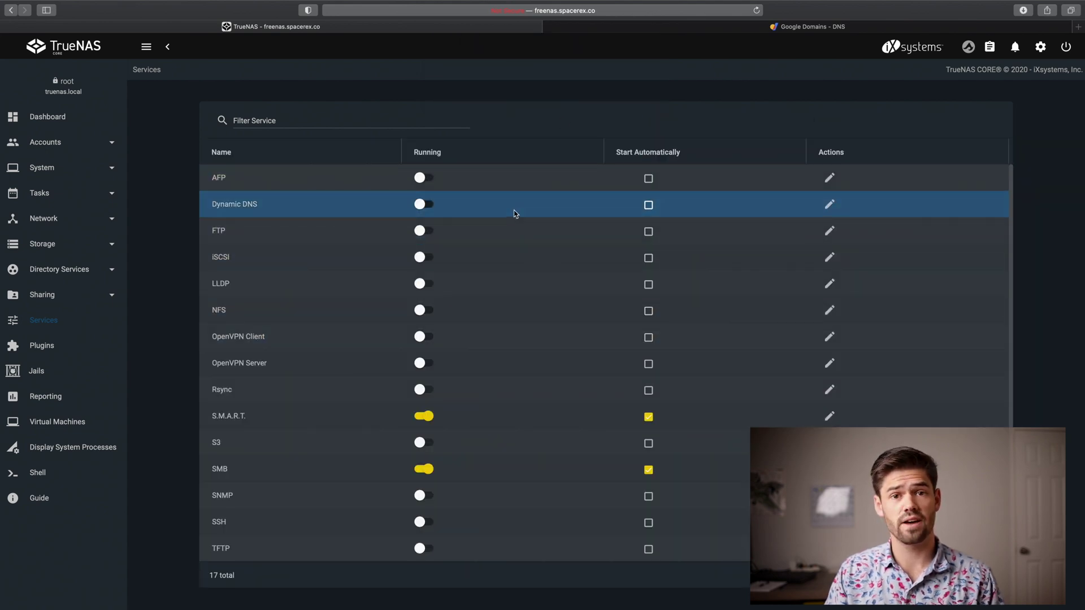
left_click(649, 207)
left_click(424, 206)
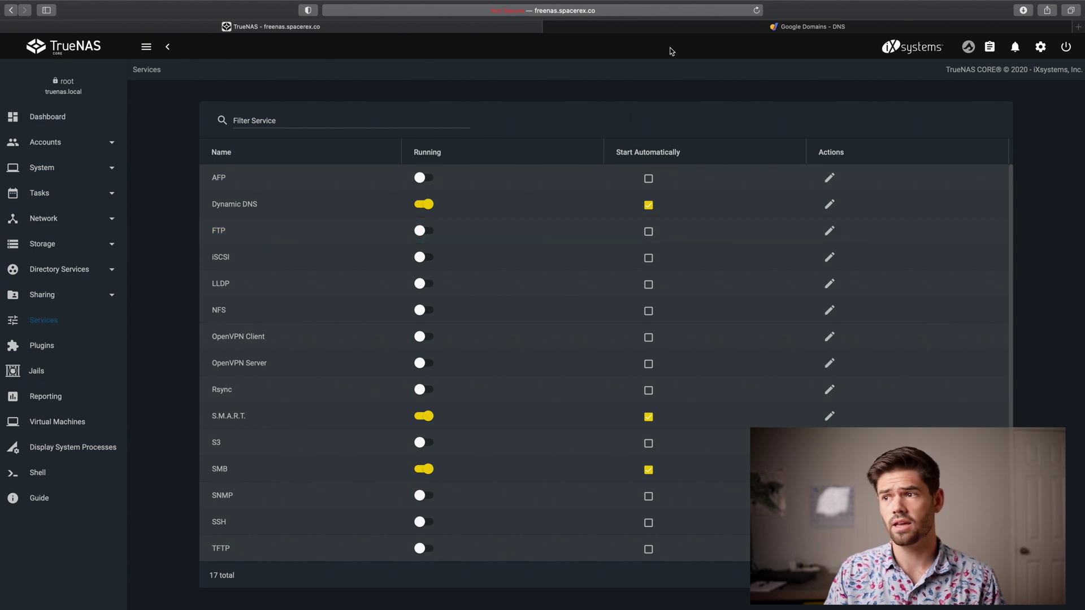
- Switch to Google Domains, reload the DNS page and check the IP address of the truenas Dynamic DNS record
mouse_move(685, 31)
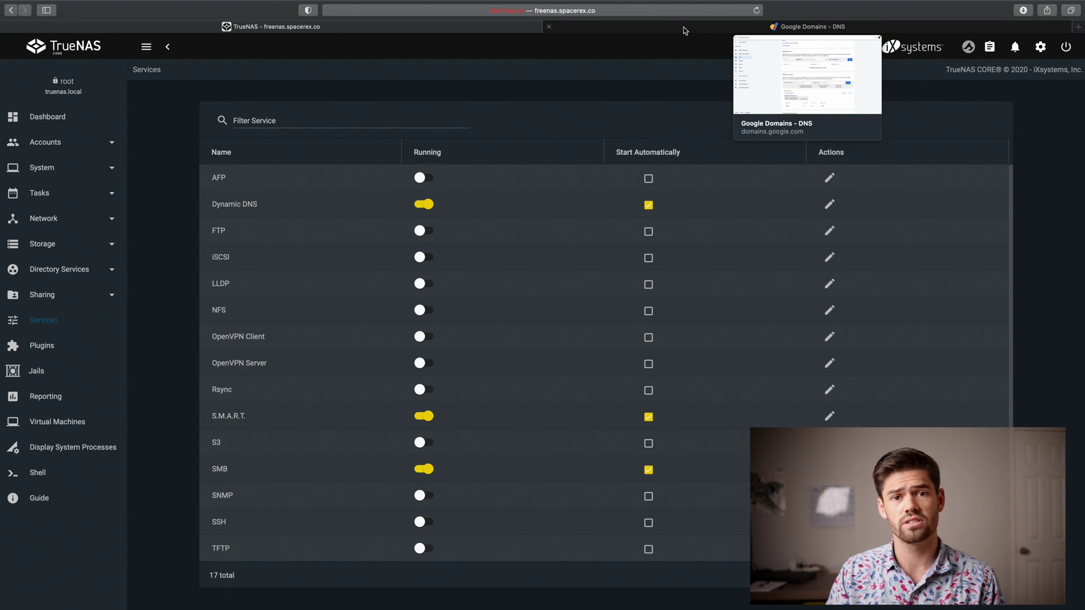
left_click(685, 30)
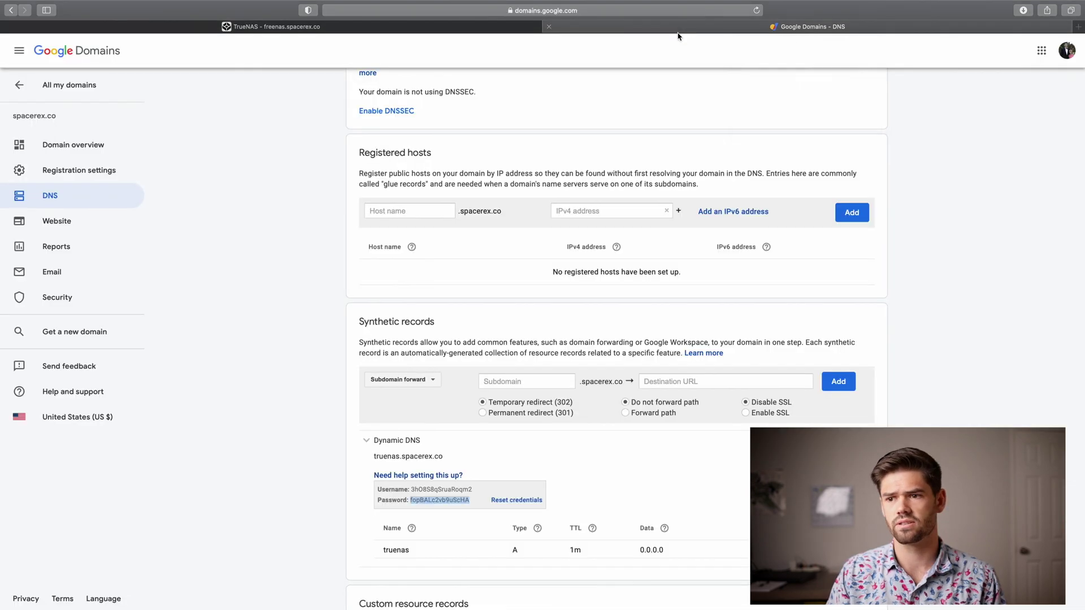
left_click(757, 10)
scroll(533, 247, "down", 10)
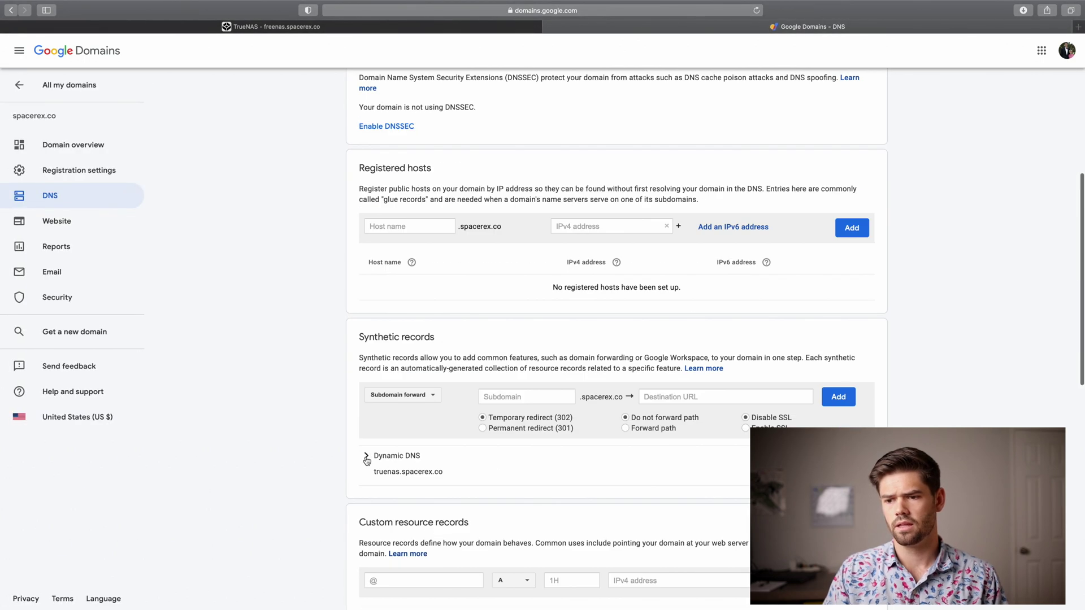
left_click_drag(635, 571, 692, 570)
left_click(726, 572)
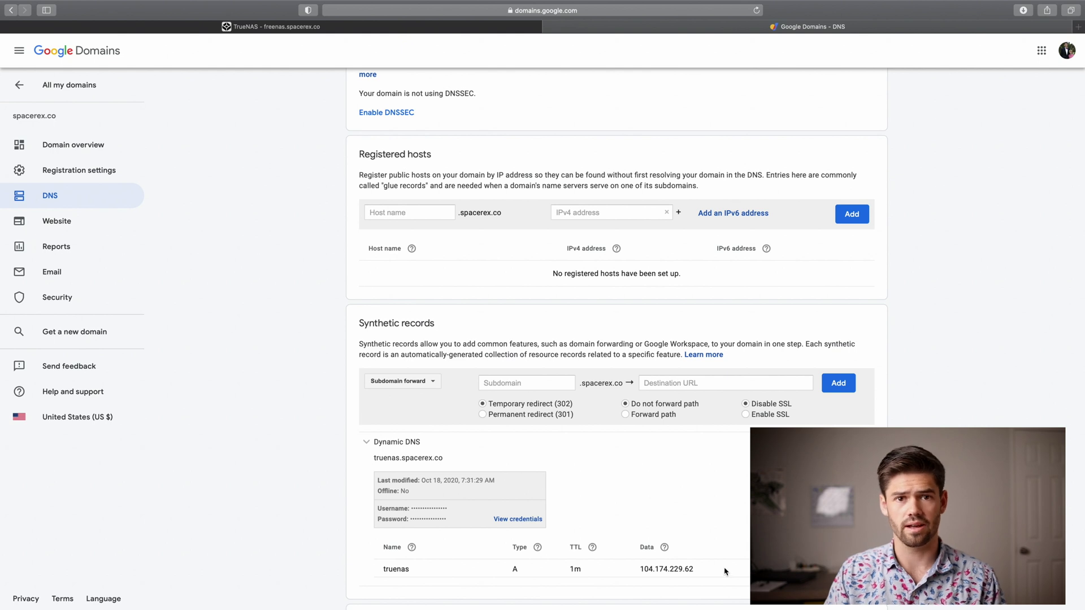